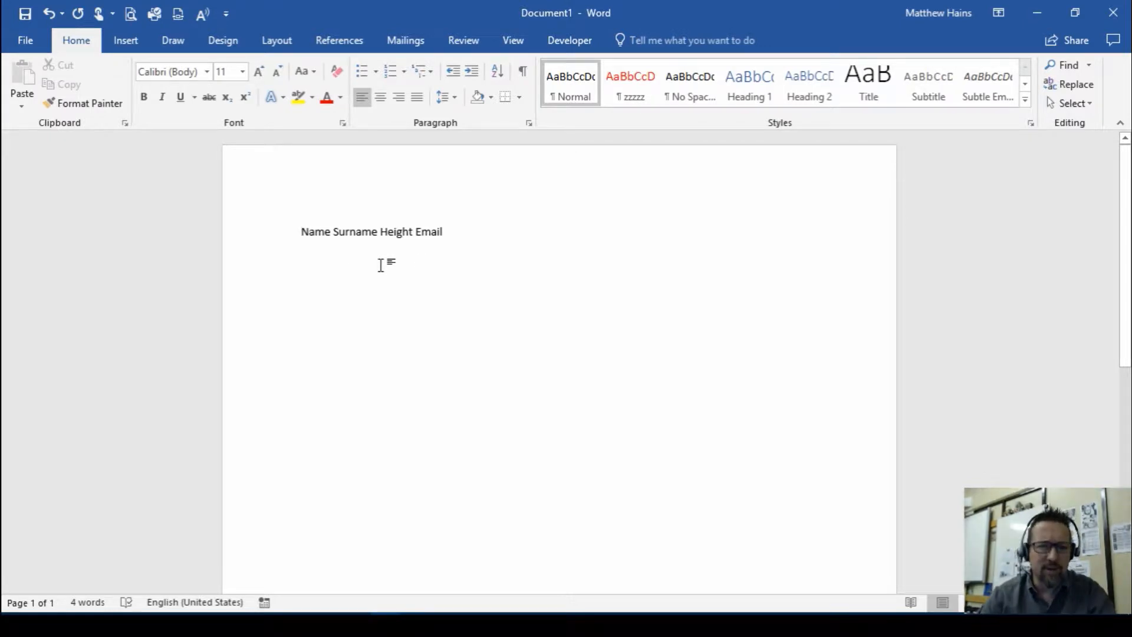
Show the paragraph and formatting marks and turn on the ruler
{"action": "left_click", "coordinate": [523, 72]}
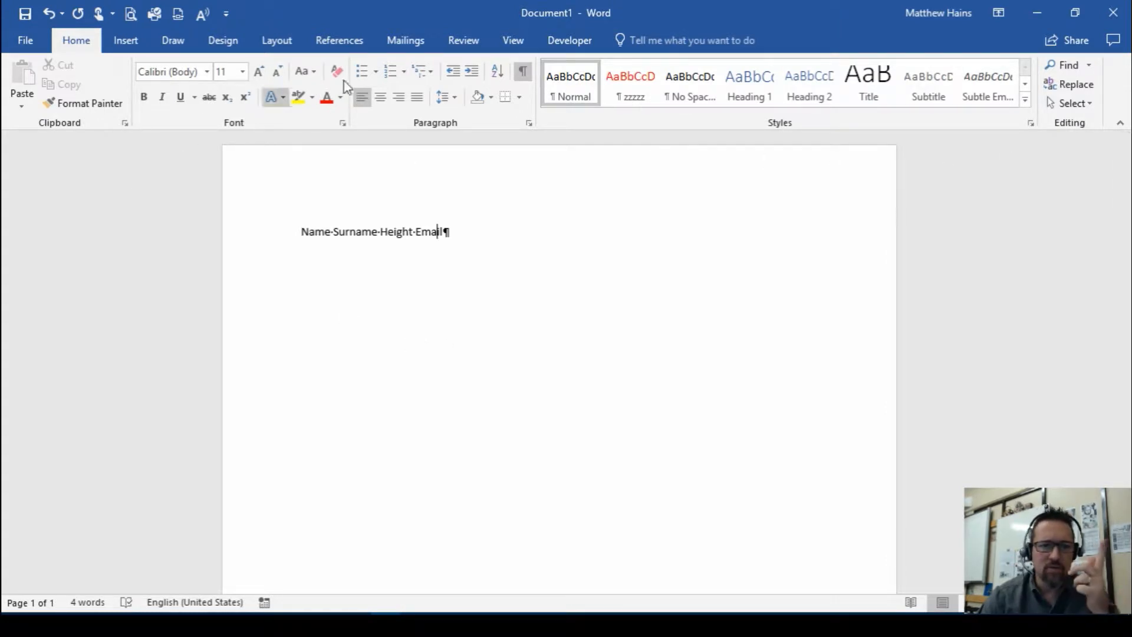
{"action": "left_click", "coordinate": [527, 44]}
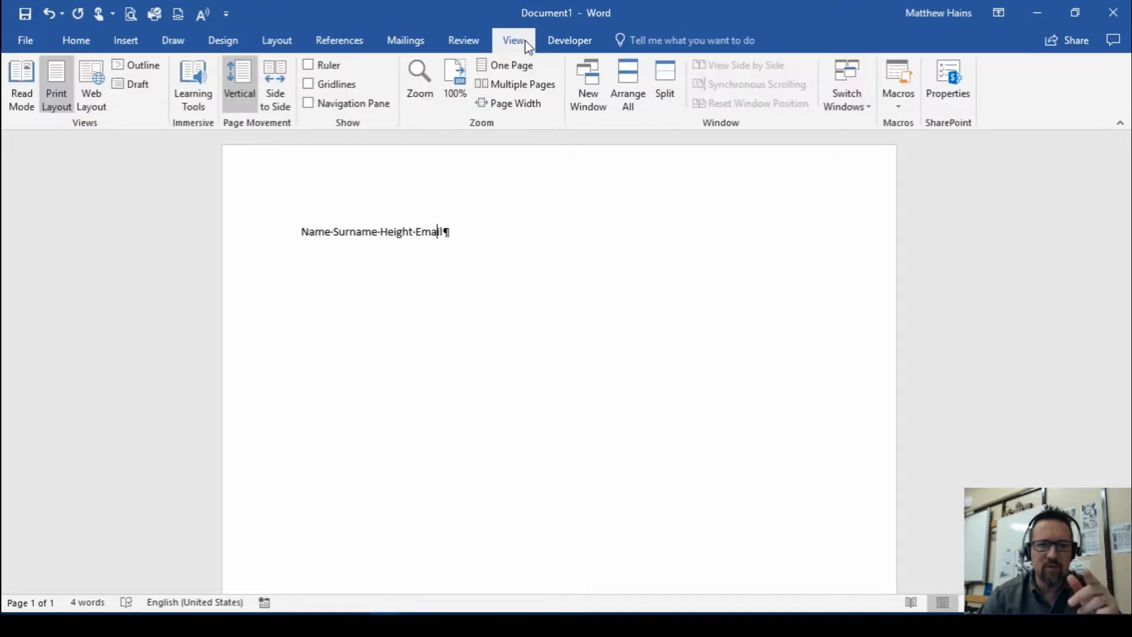
{"action": "left_click", "coordinate": [309, 65]}
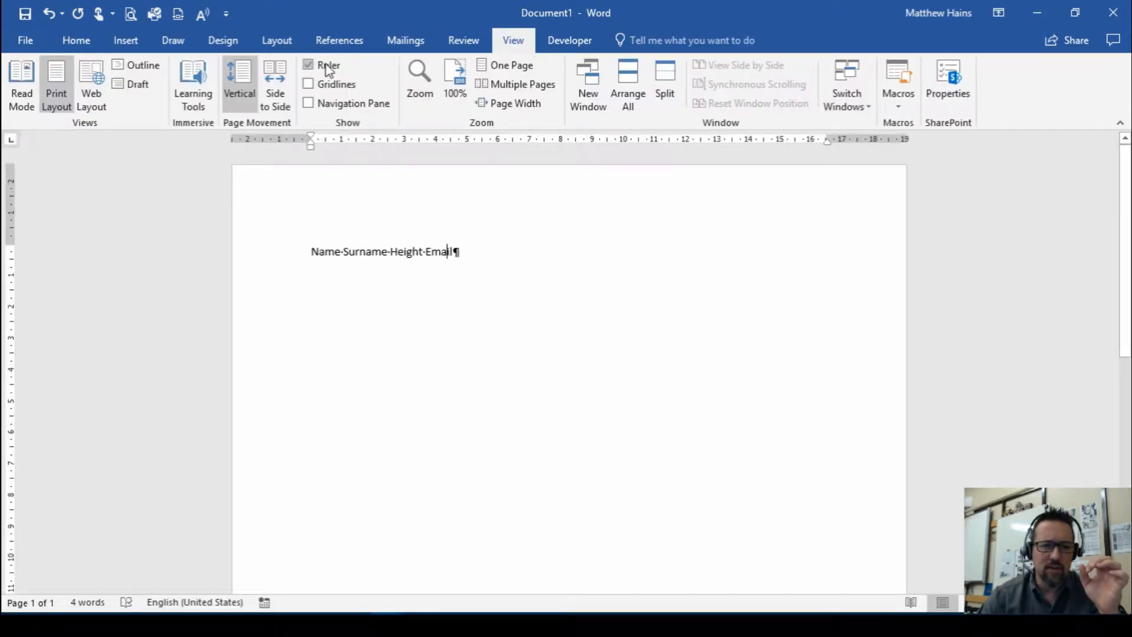
Set left tab stops at 1 cm and 4 cm on the heading line and align Name and Surname to them
{"action": "left_click", "coordinate": [80, 42]}
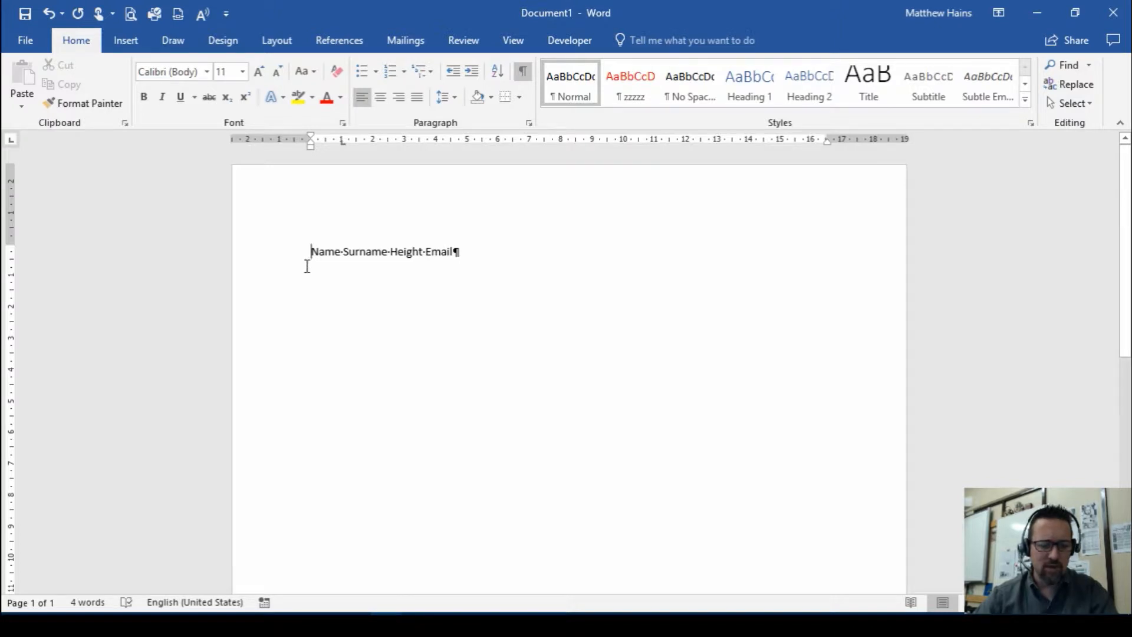
{"action": "key", "text": "Tab"}
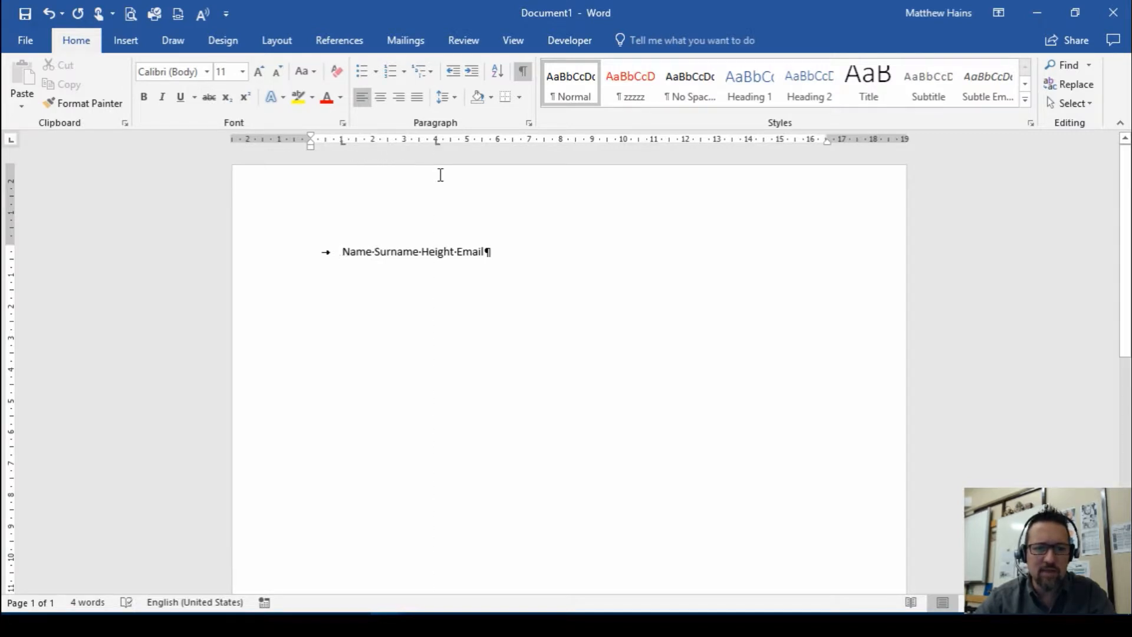
{"action": "left_click", "coordinate": [377, 251]}
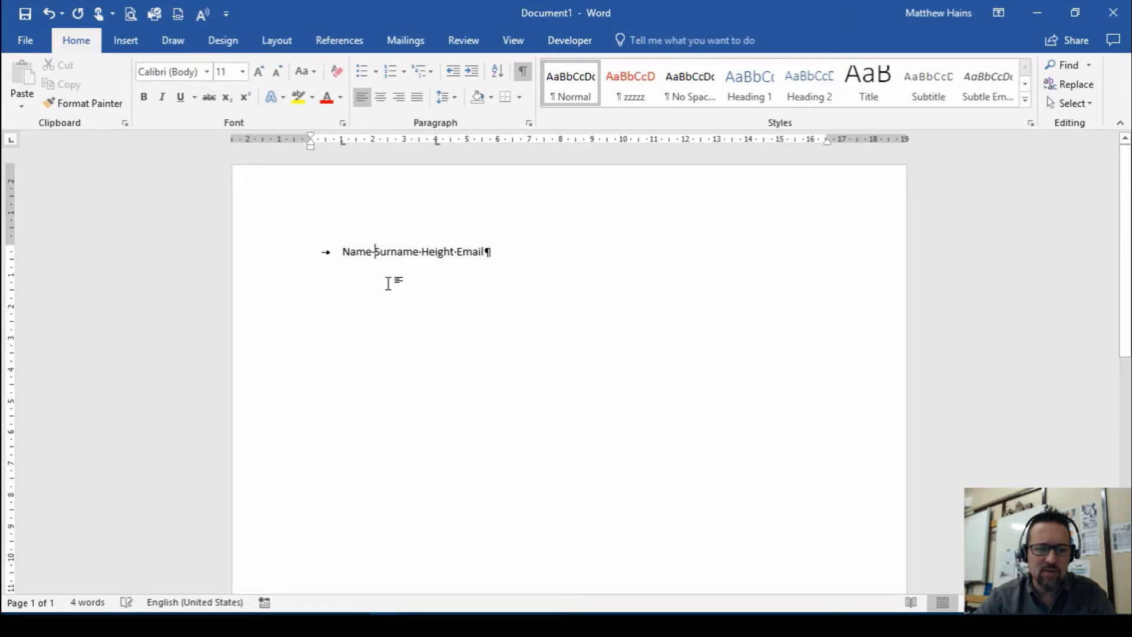
{"action": "key", "text": "Tab"}
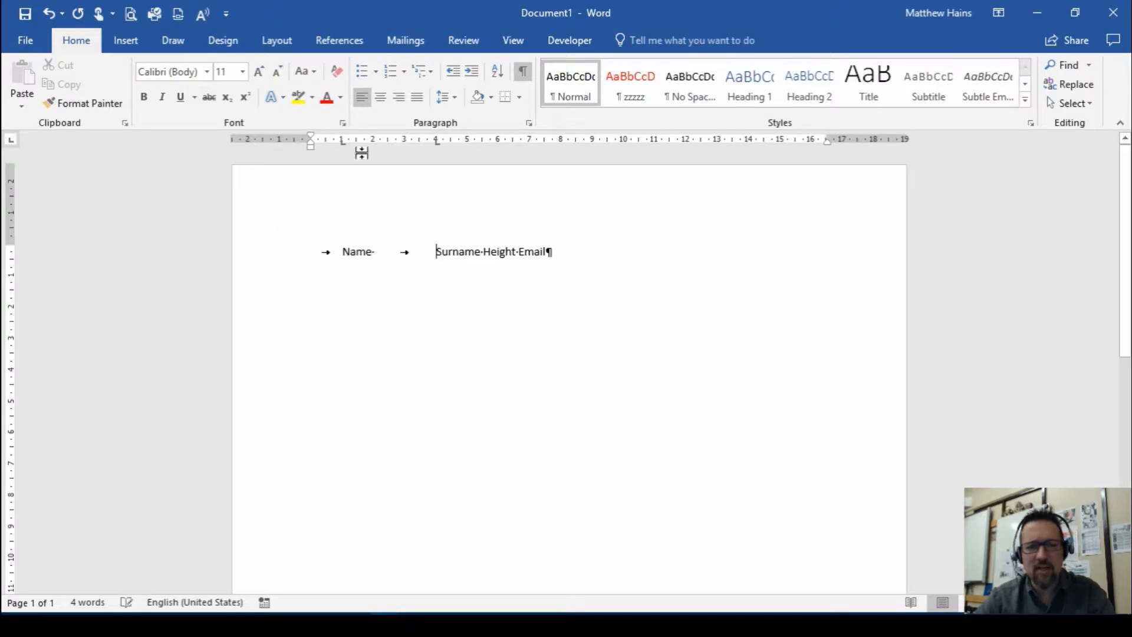
Add a decimal tab stop at 9 cm on the heading line and insert a tab before Height
{"action": "left_click", "coordinate": [485, 252]}
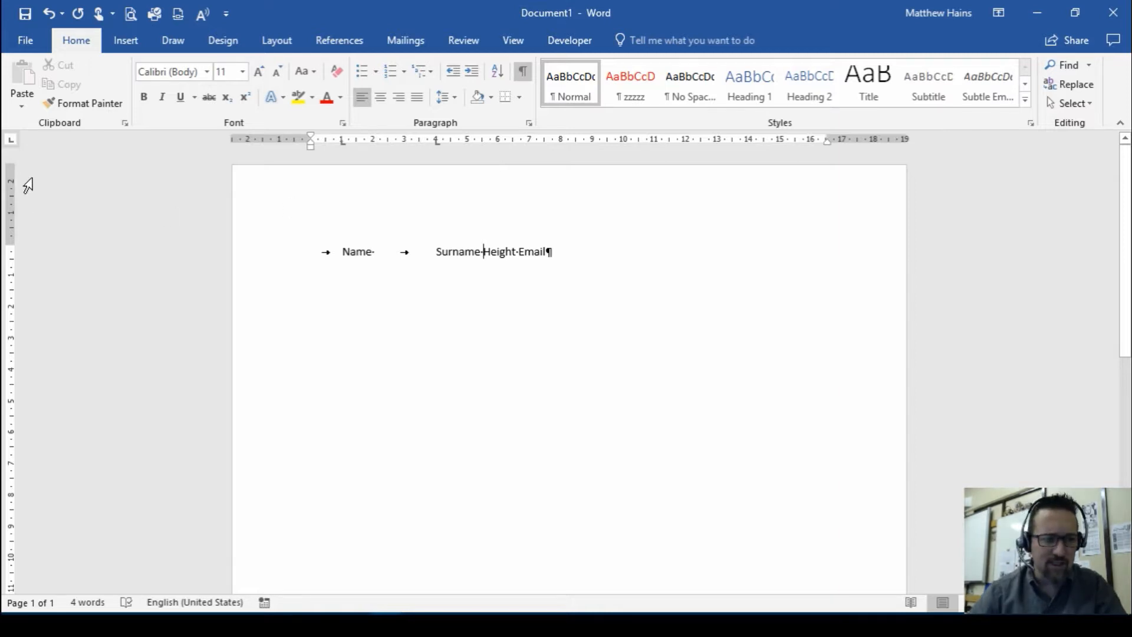
{"action": "left_click", "coordinate": [12, 145]}
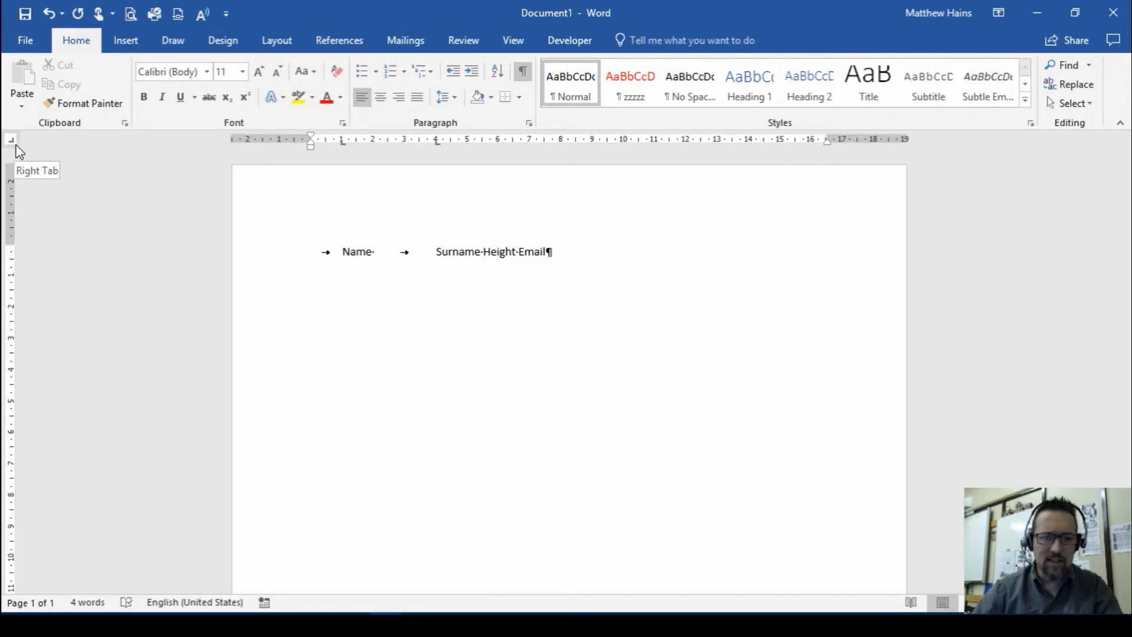
{"action": "left_click", "coordinate": [13, 142]}
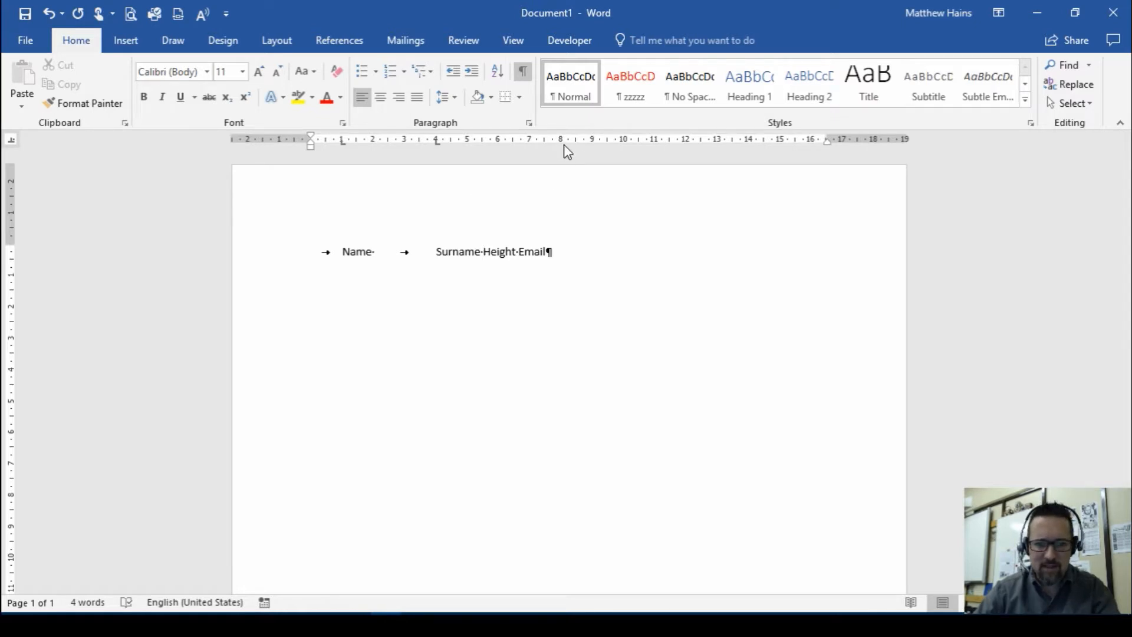
{"action": "left_click", "coordinate": [592, 141]}
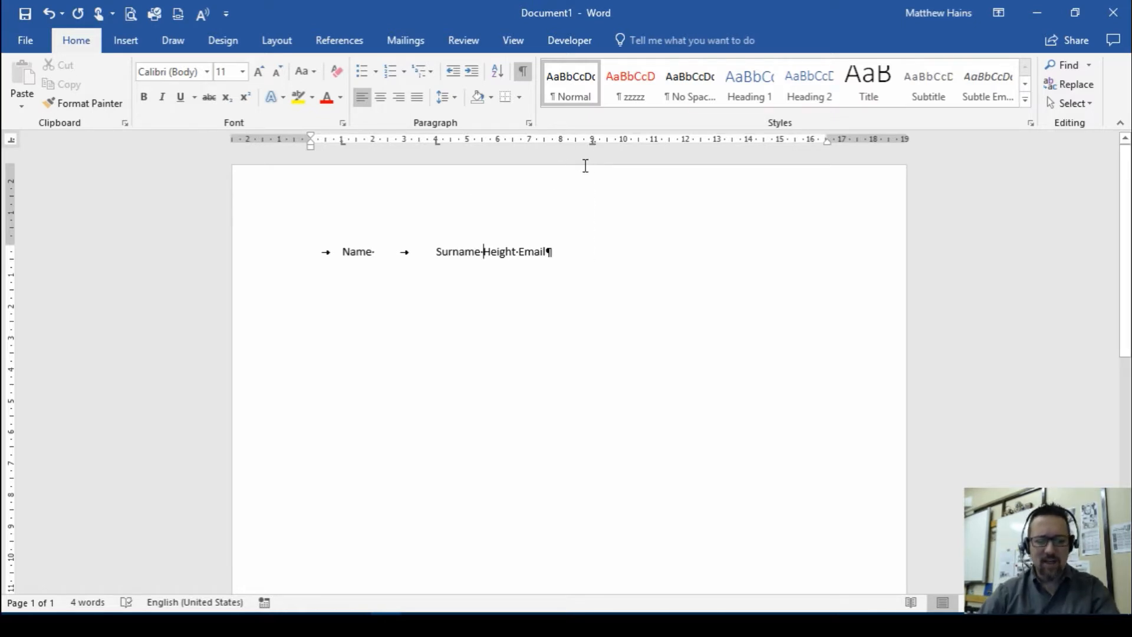
{"action": "key", "text": "Tab"}
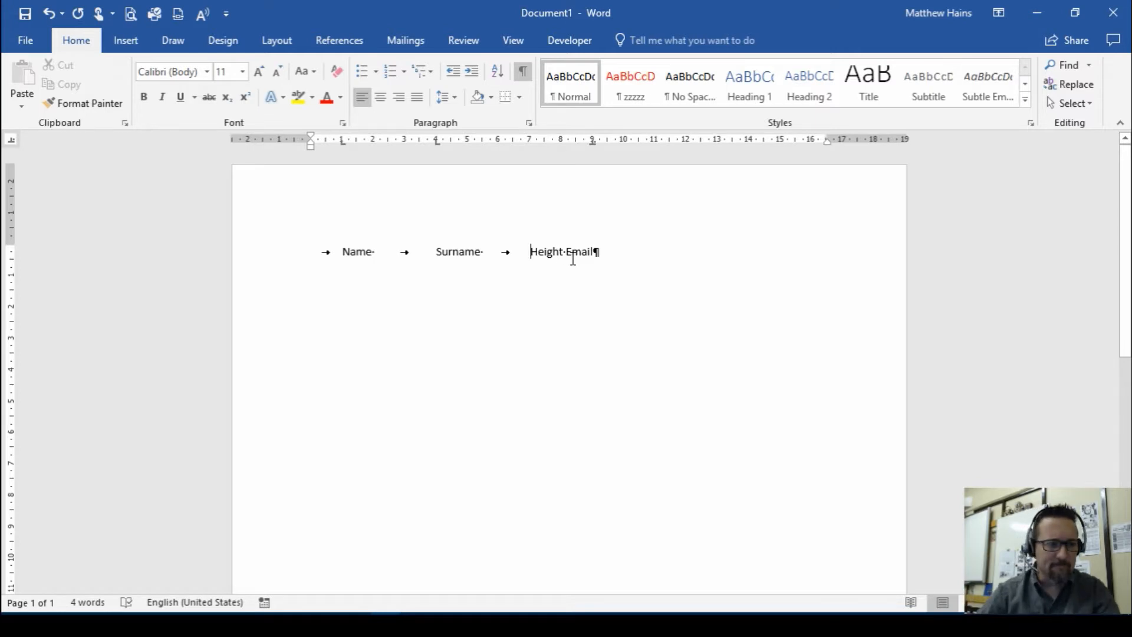
Add a right tab stop at 15 cm on the heading line and align Email to it
{"action": "left_click", "coordinate": [11, 139]}
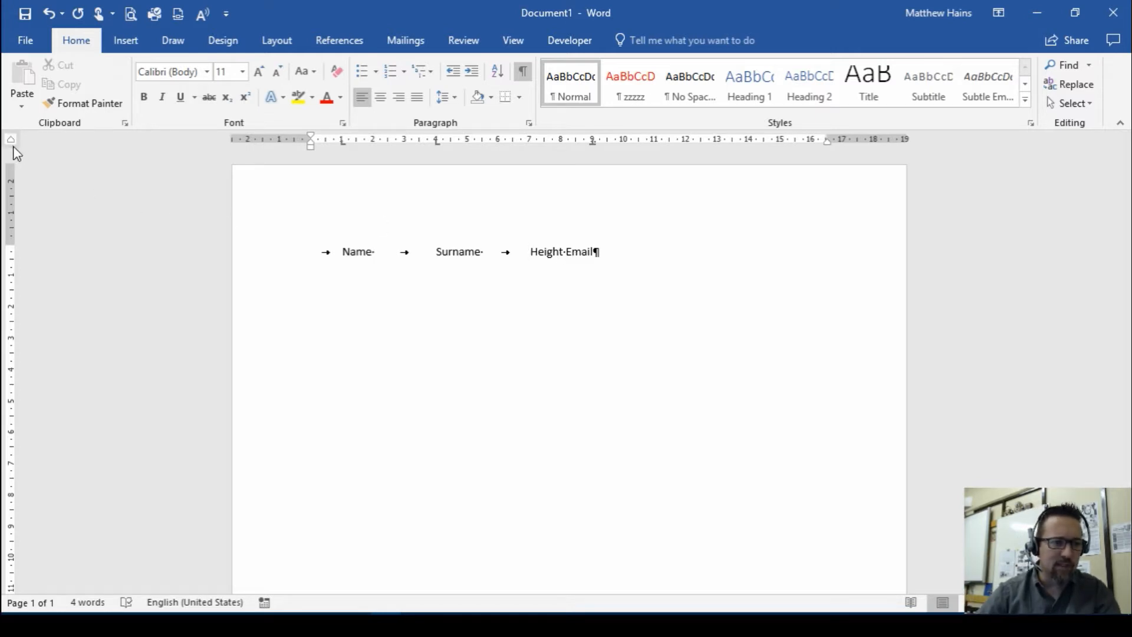
{"action": "left_click", "coordinate": [11, 141]}
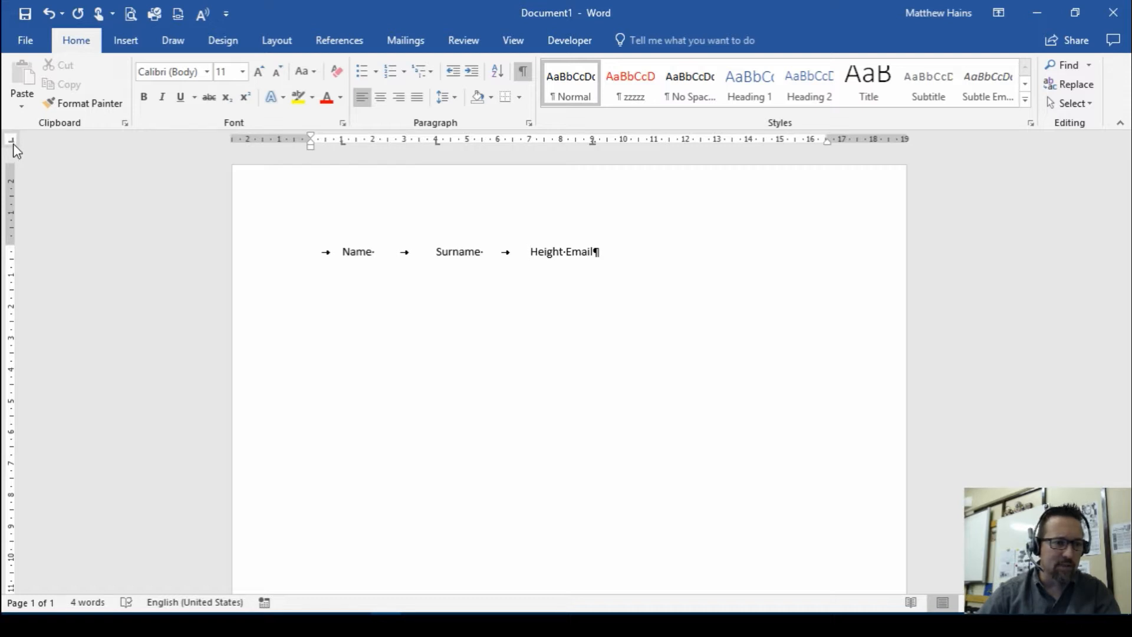
{"action": "left_click", "coordinate": [13, 144]}
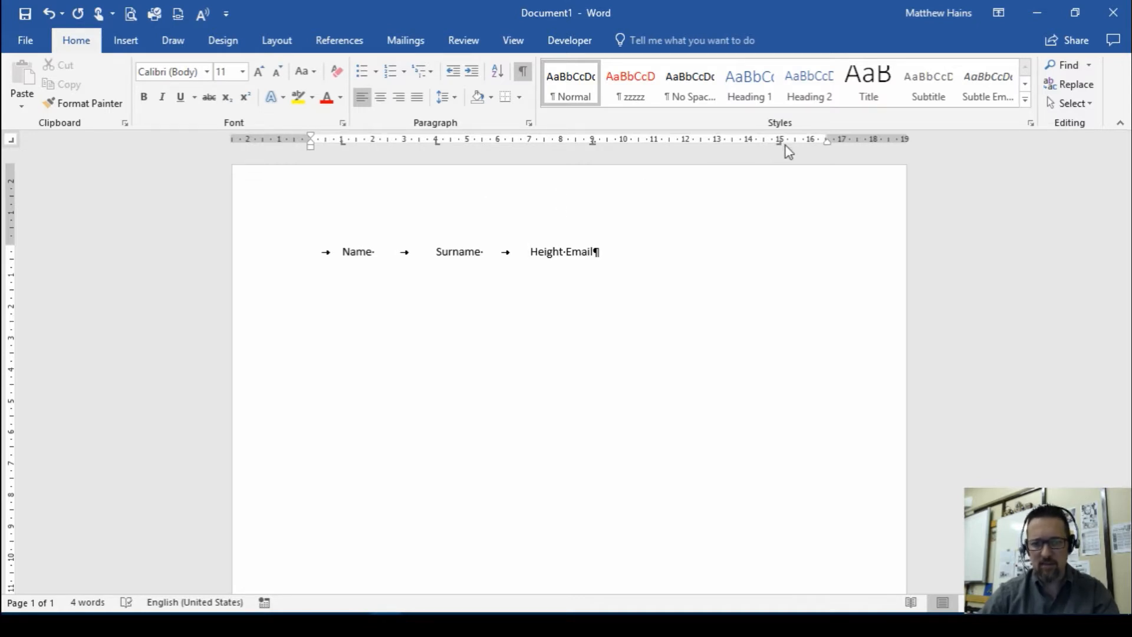
{"action": "left_click", "coordinate": [568, 253]}
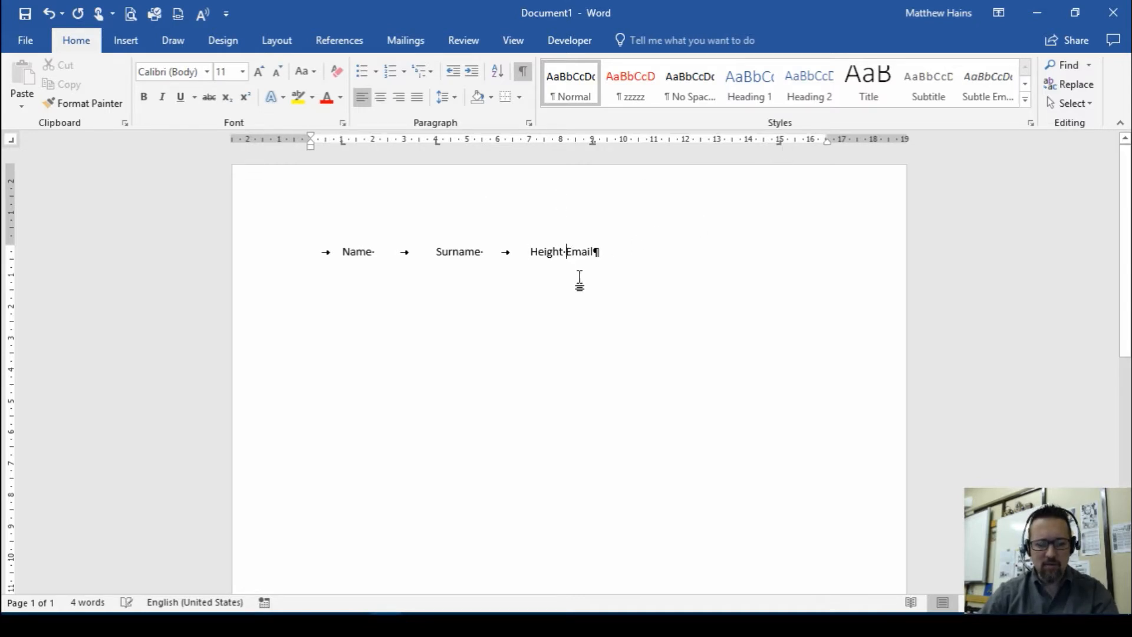
{"action": "key", "text": "Tab"}
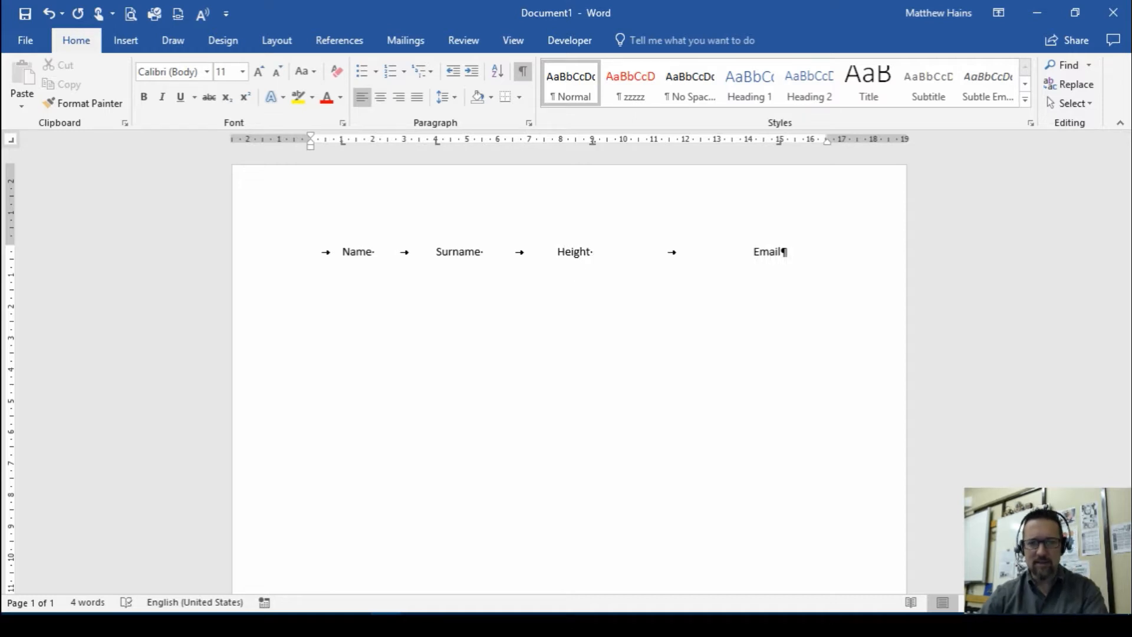
Start a new line below the headings and hide the formatting marks
{"action": "left_click", "coordinate": [789, 249]}
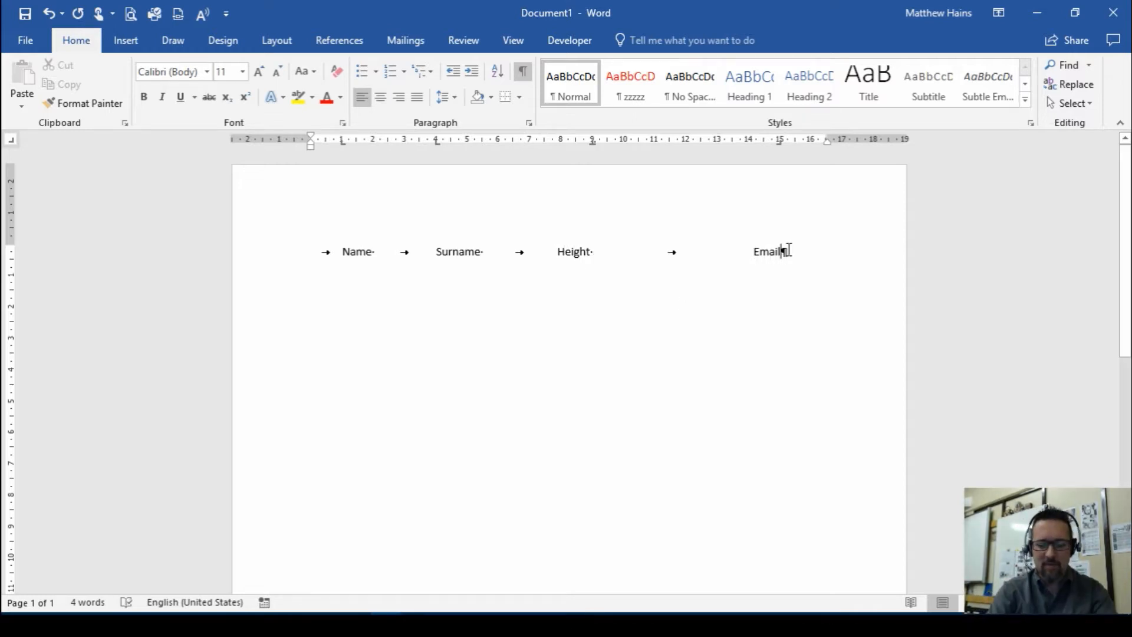
{"action": "key", "text": "Return"}
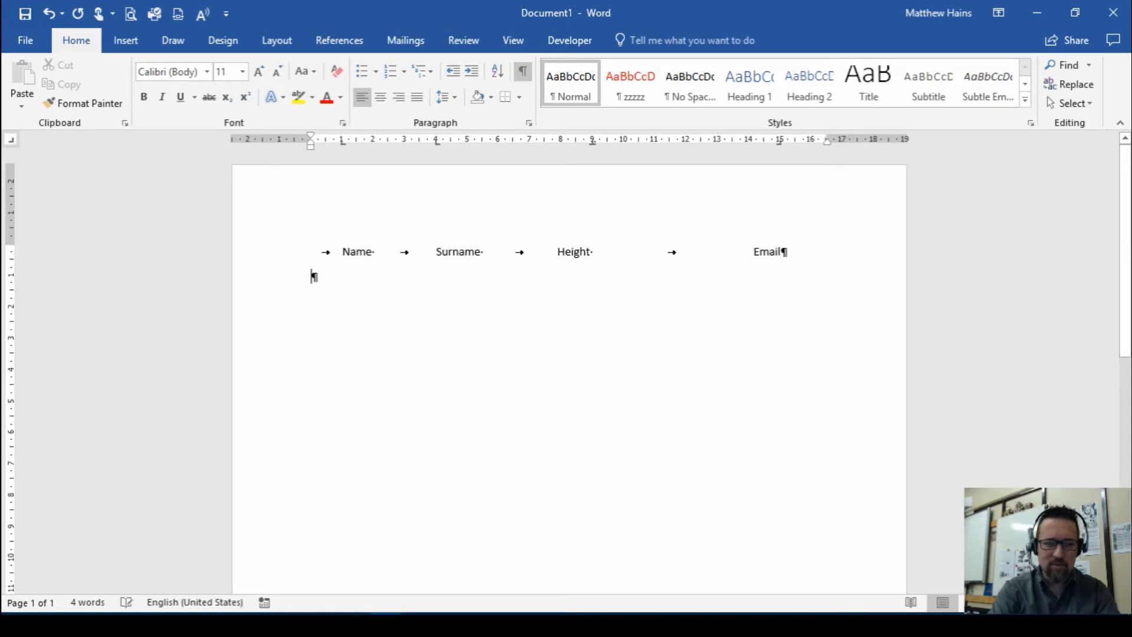
{"action": "left_click", "coordinate": [523, 76]}
Fill the first data row with the person's first name, surname and a height of 1.75, each aligned under its heading
{"action": "key", "text": "Tab"}
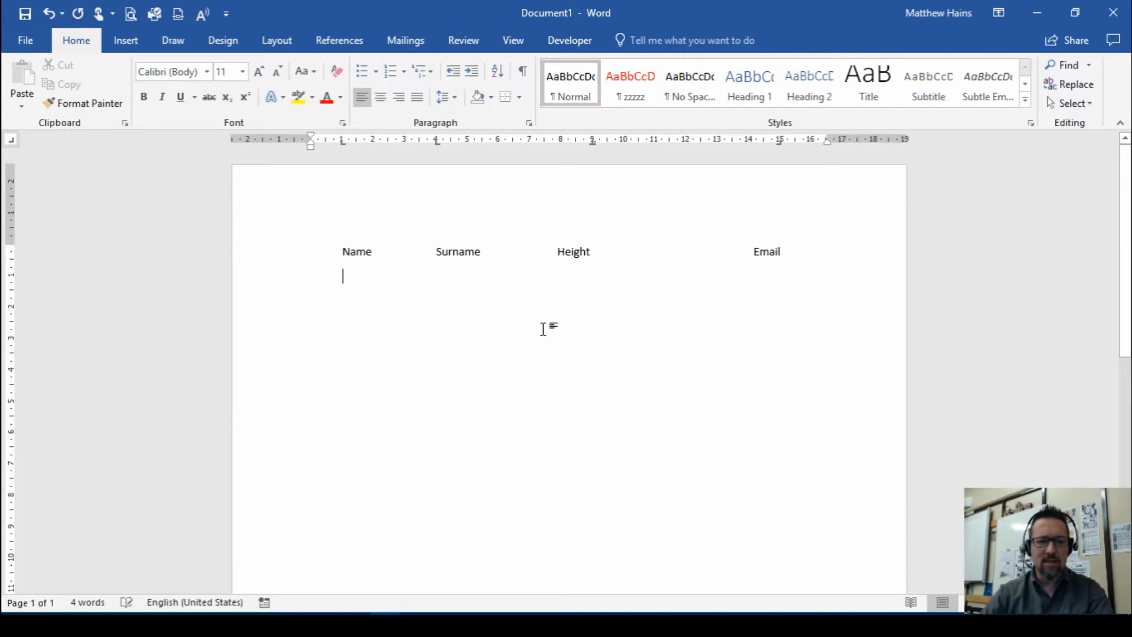
{"action": "type", "text": "Marko"}
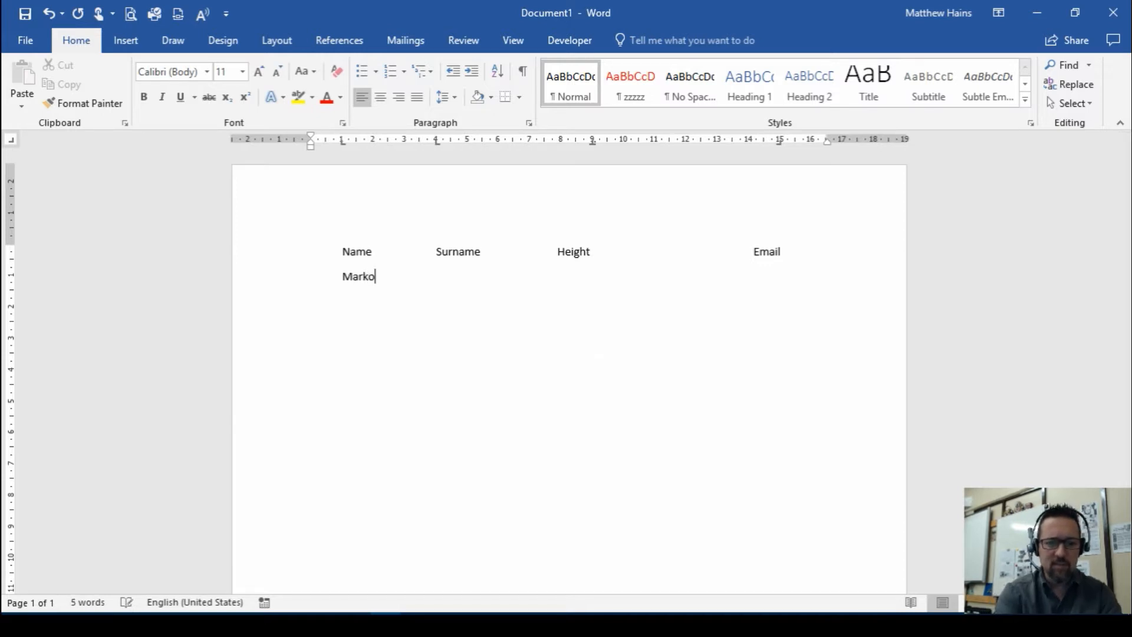
{"action": "key", "text": "Tab"}
{"action": "type", "text": "Polo\t"}
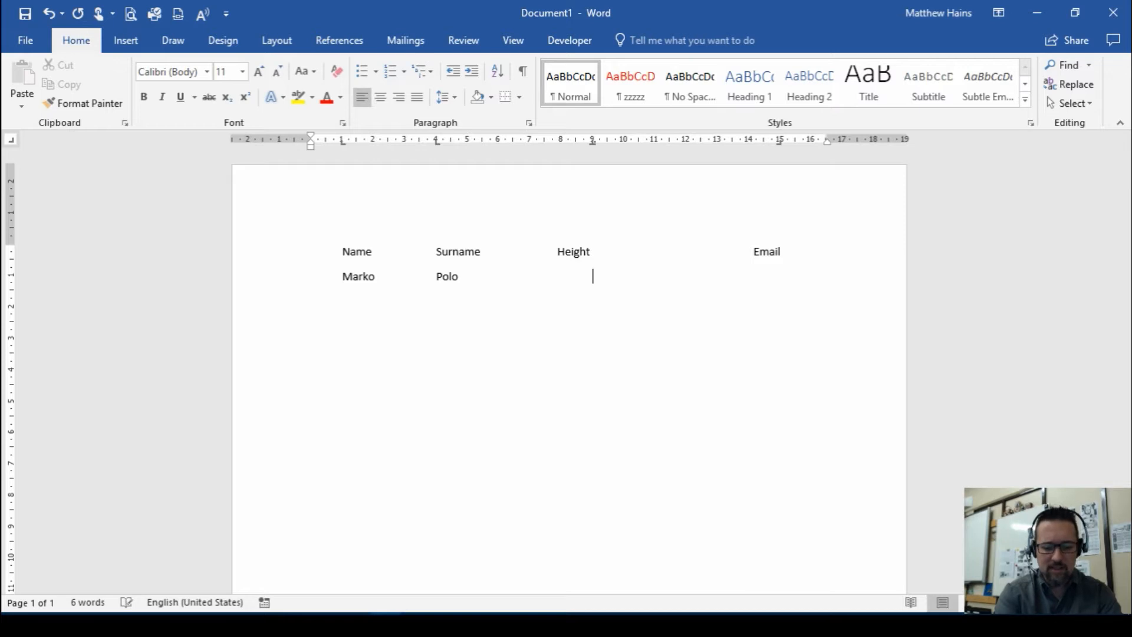
{"action": "type", "text": "1,"}
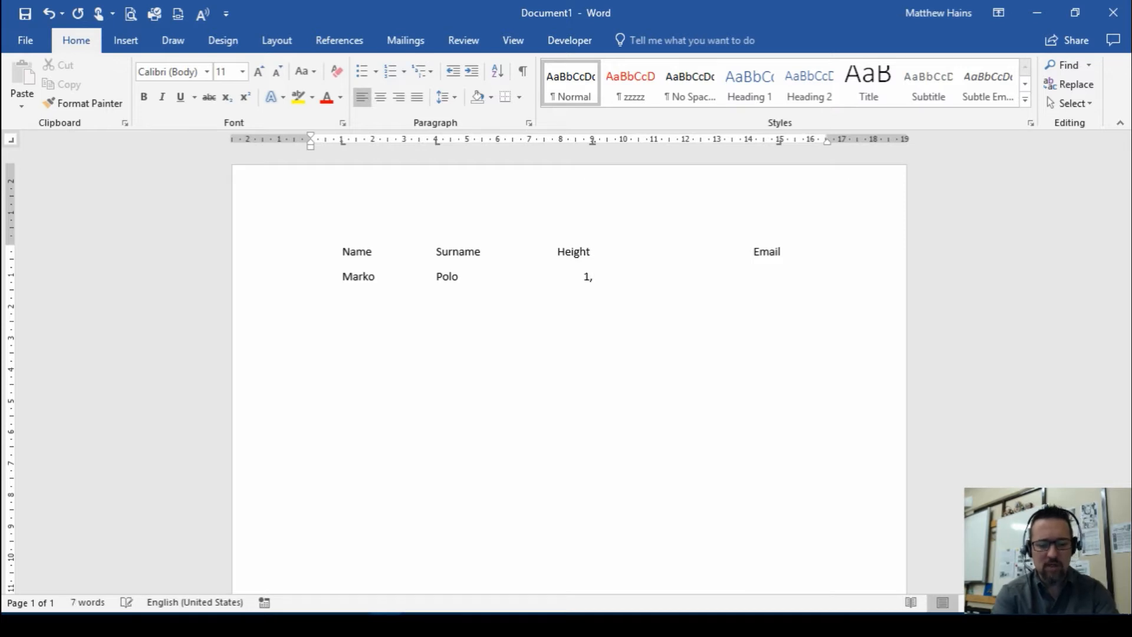
{"action": "type", "text": "75"}
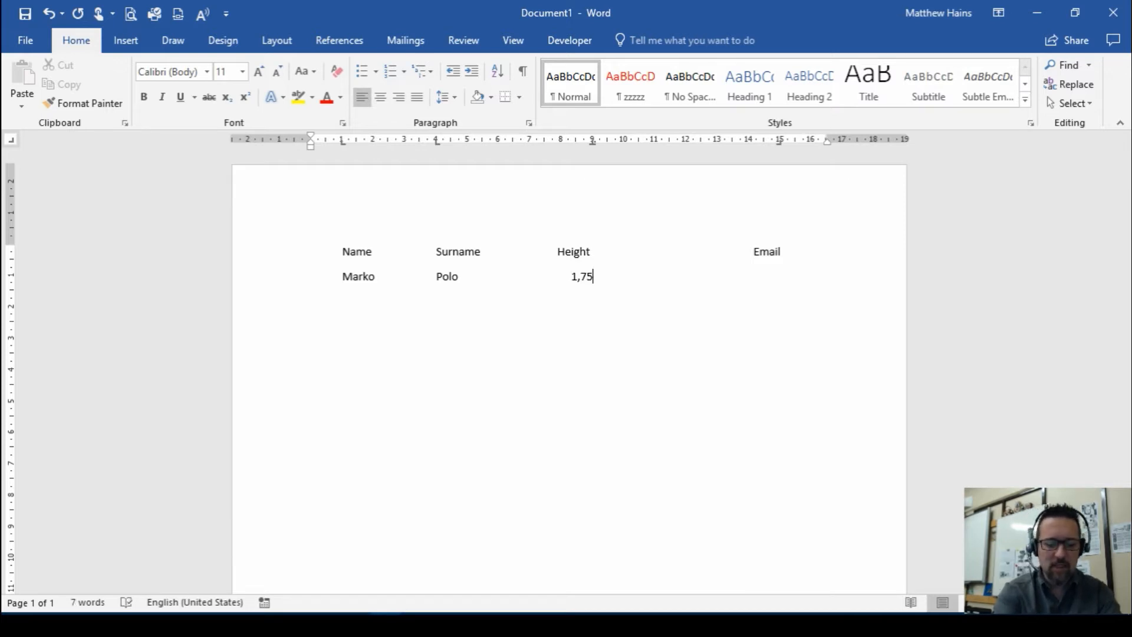
{"action": "type", "text": "m"}
{"action": "key", "text": "BackSpace"}
{"action": "key", "text": "BackSpace"}
{"action": "key", "text": "BackSpace"}
{"action": "key", "text": "BackSpace"}
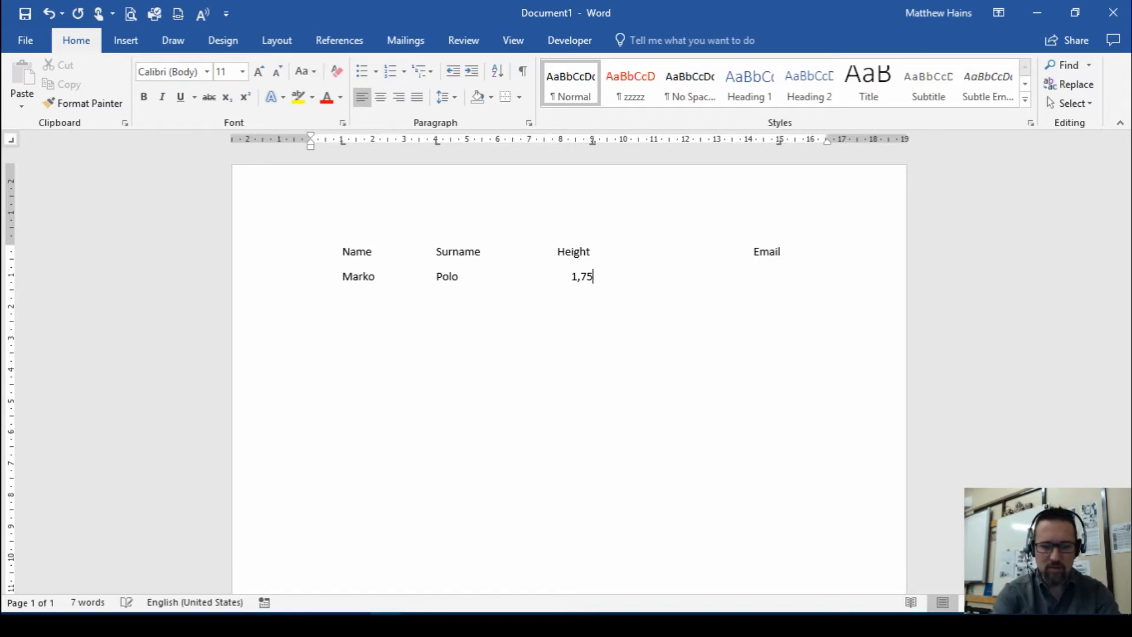
{"action": "type", "text": ".75 "}
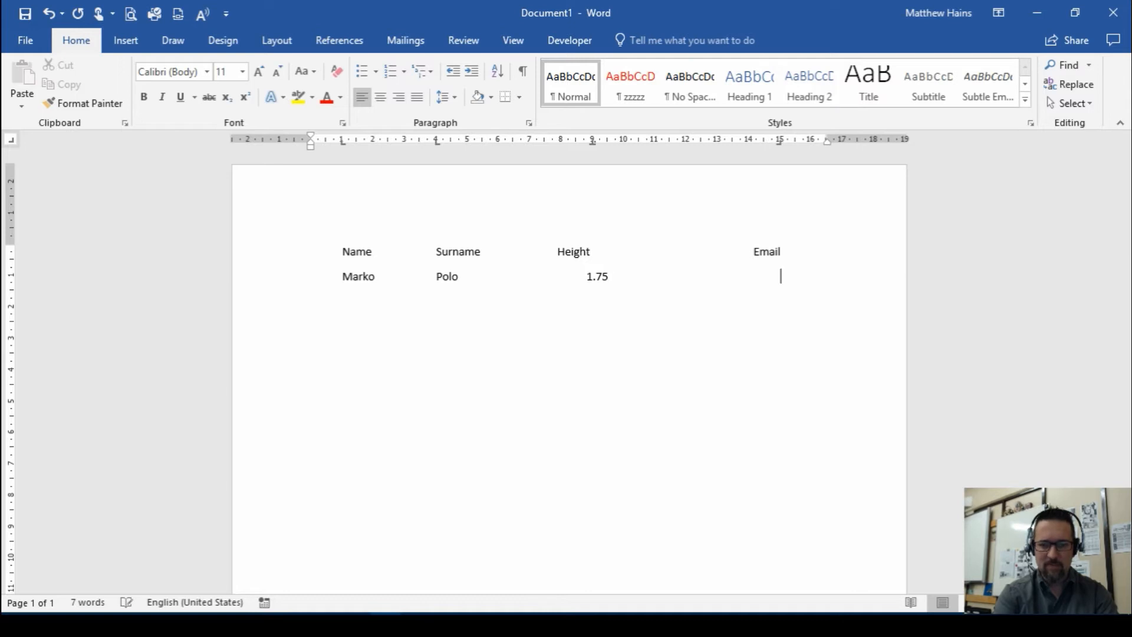
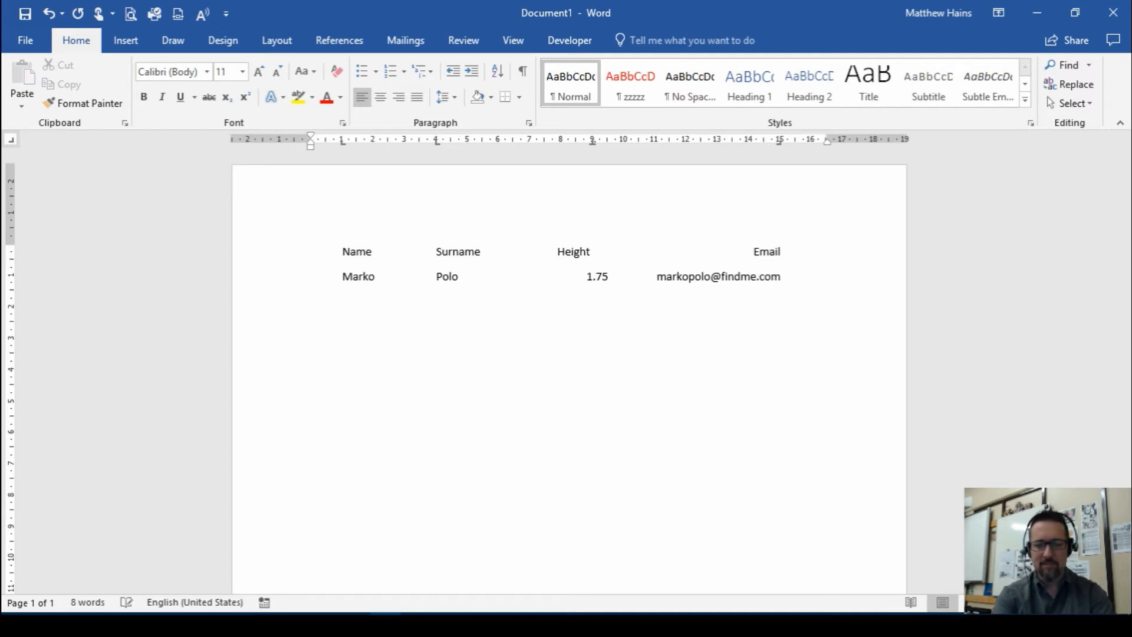
Enter the person's email address under the Email heading and start a new line
{"action": "key", "text": "Return"}
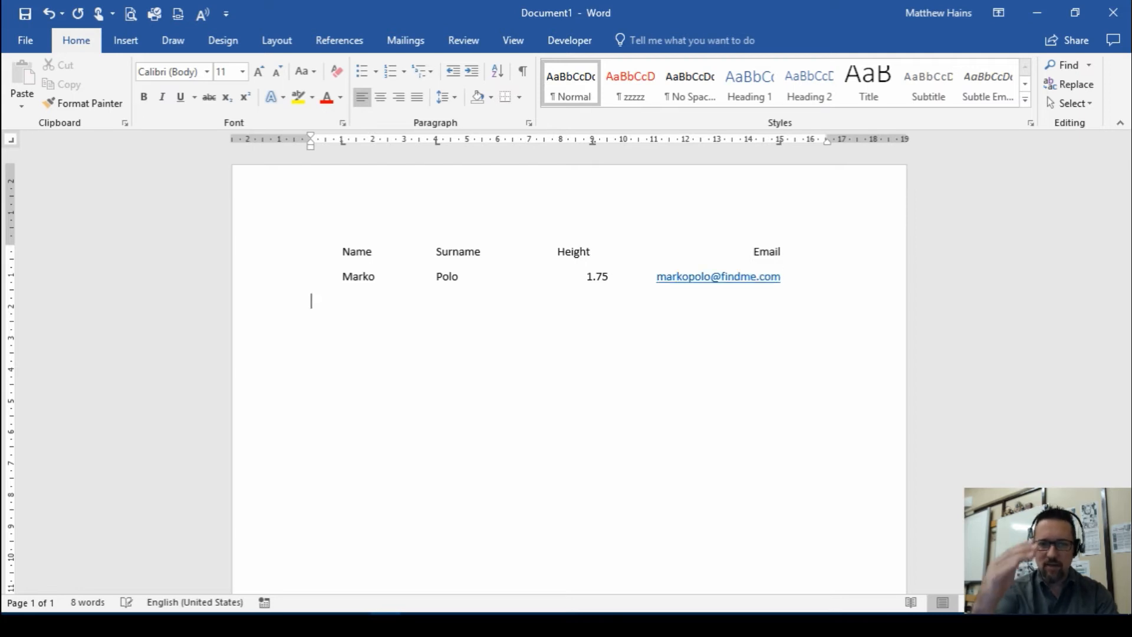
Enter only a height of 1.66 in the second data row, tab on to the Email column and start a new line
{"action": "left_click", "coordinate": [343, 276]}
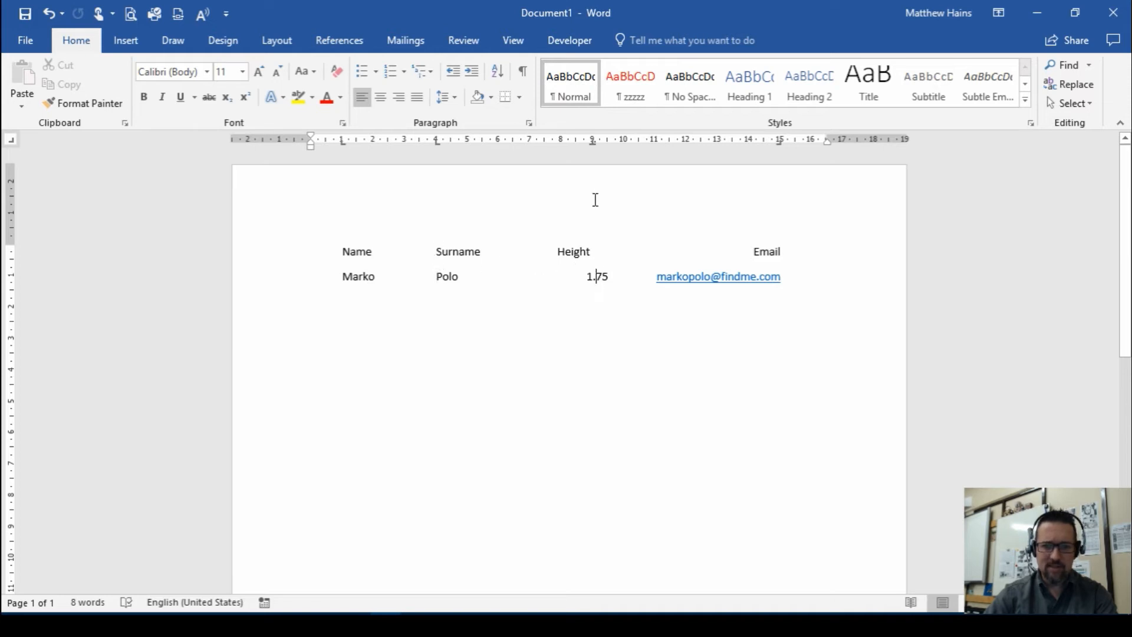
{"action": "left_click", "coordinate": [787, 301]}
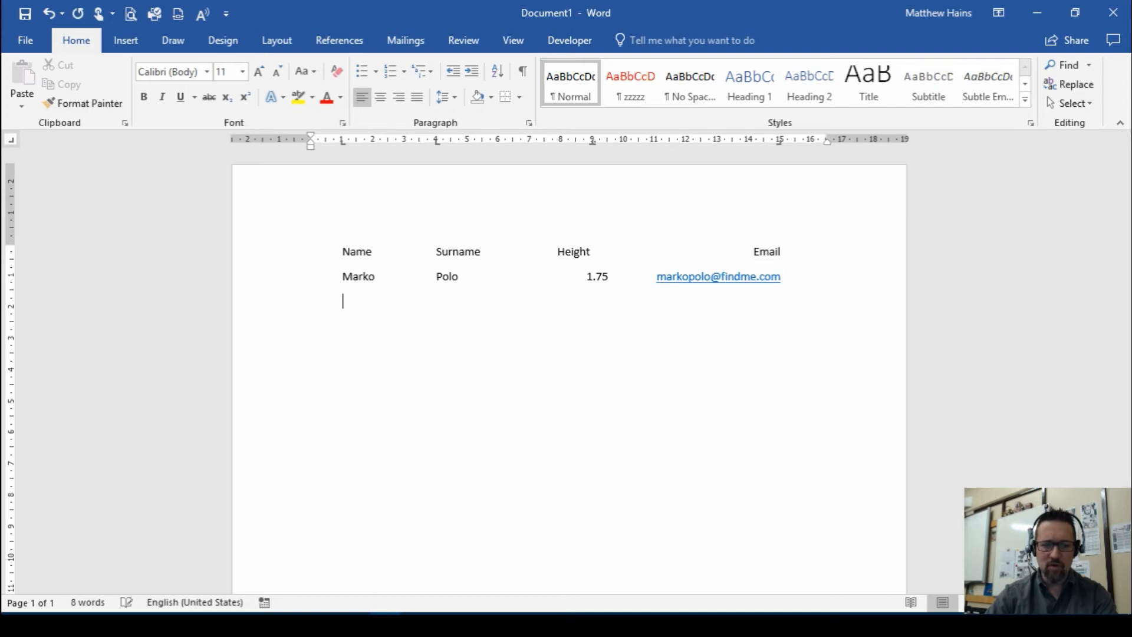
{"action": "key", "text": "Tab"}
{"action": "key", "text": "Tab"}
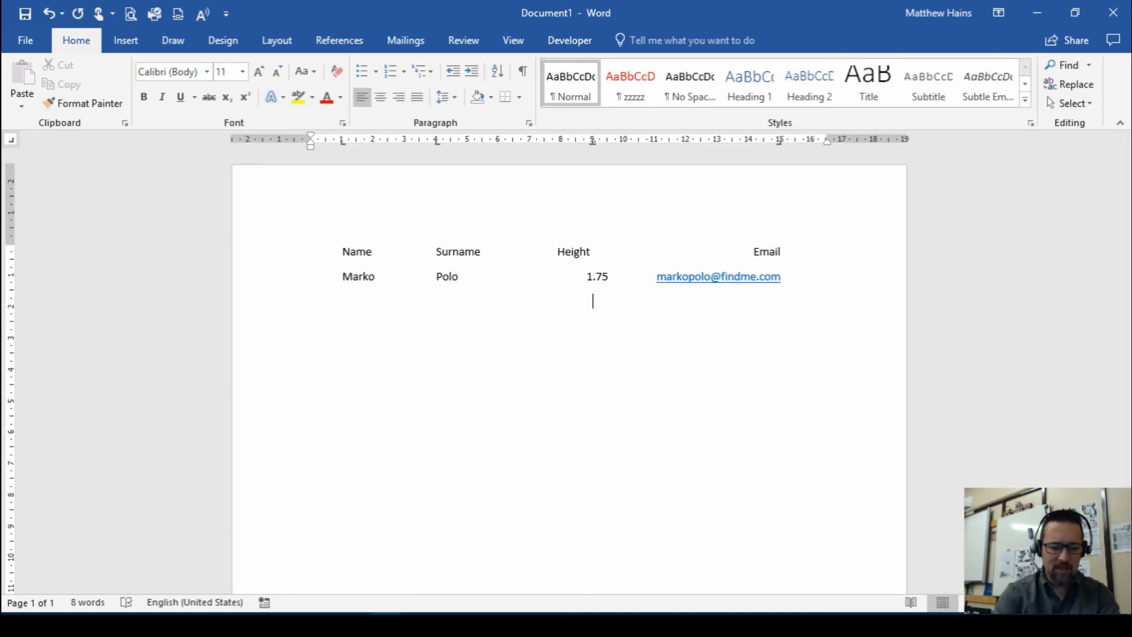
{"action": "type", "text": "1"}
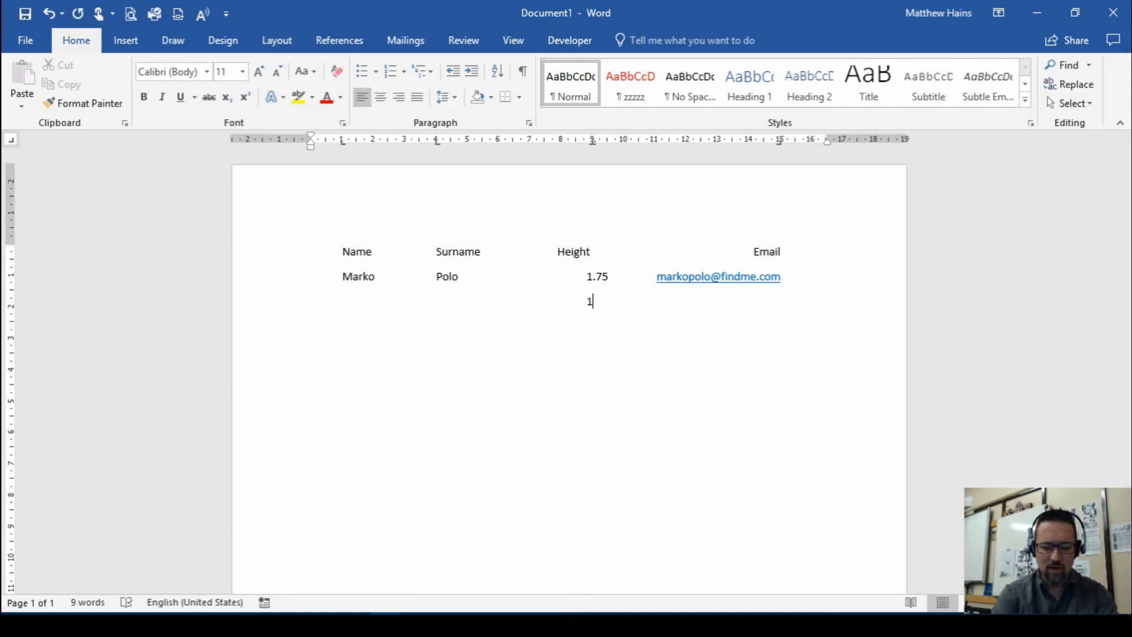
{"action": "type", "text": ".66"}
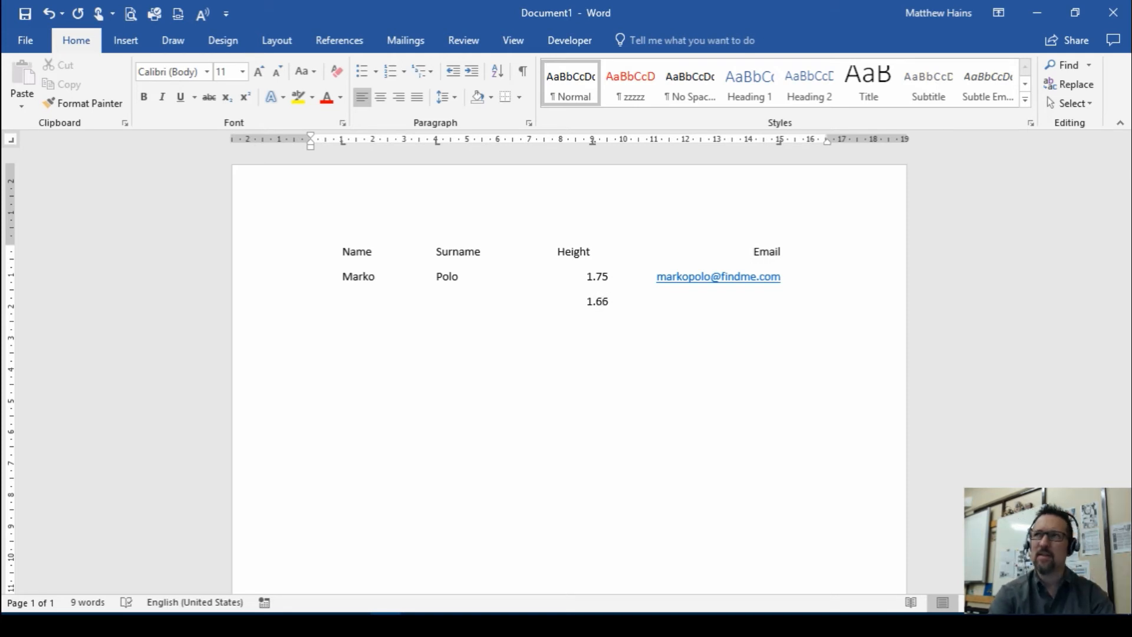
{"action": "key", "text": "Tab"}
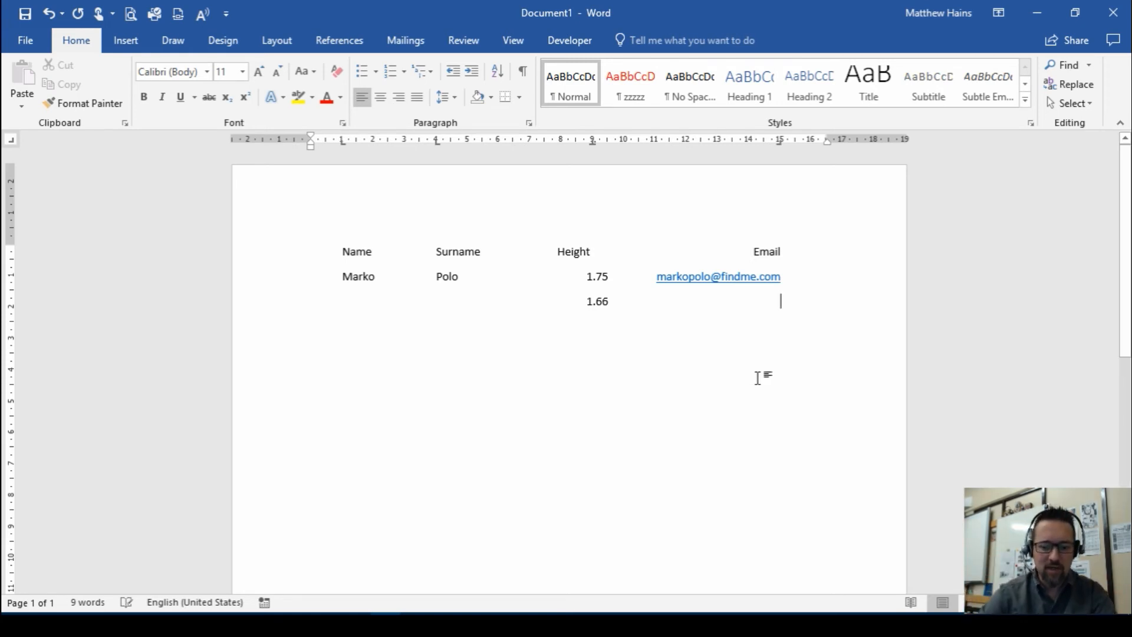
{"action": "key", "text": "Return"}
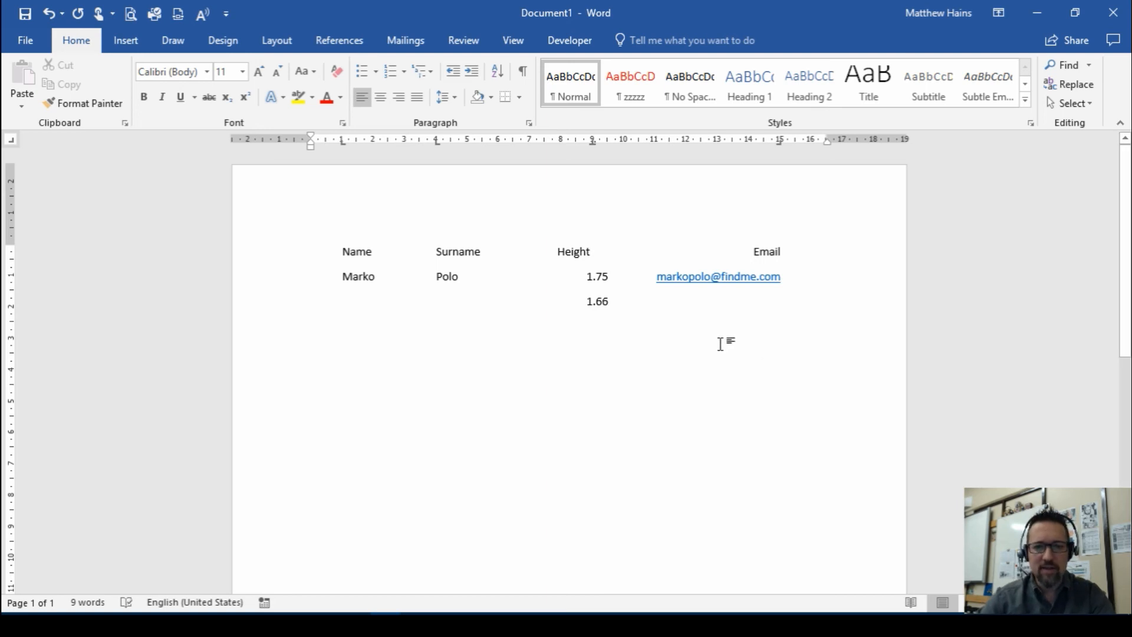